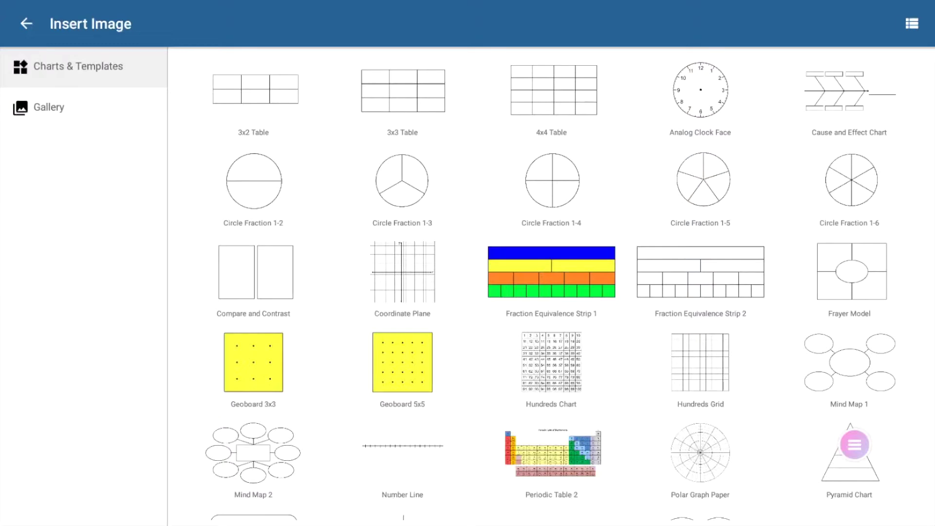
Preview the chart templates in list view, then return to grid to find Fraction Equivalence Strip 1
{"action": "left_click", "coordinate": [912, 24]}
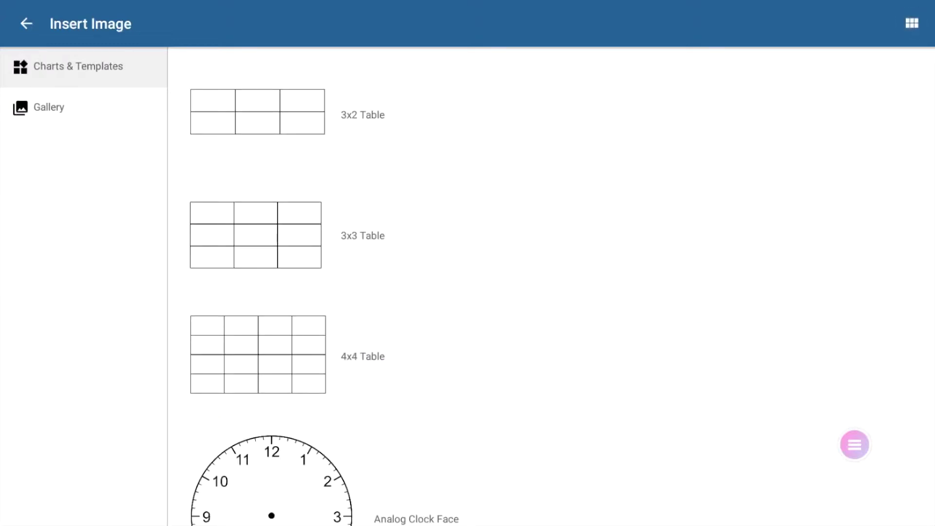
{"action": "left_click", "coordinate": [911, 23]}
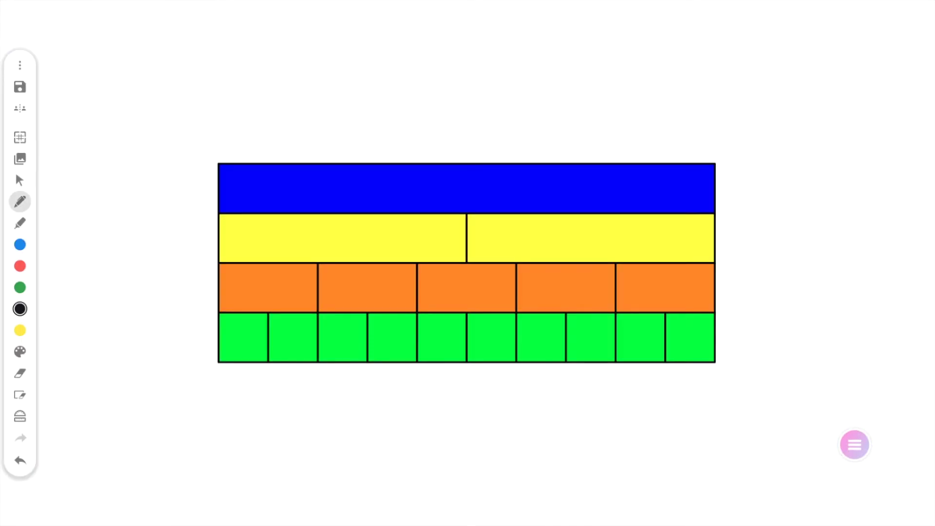
Handwrite a line and '1' beside the blue bar, and '1/2' in both yellow halves
{"action": "left_click_drag", "start_coordinate": [685, 185], "coordinate": [753, 180]}
{"action": "left_click_drag", "start_coordinate": [787, 153], "coordinate": [784, 203]}
{"action": "left_click_drag", "start_coordinate": [579, 217], "coordinate": [579, 232]}
{"action": "mouse_move", "coordinate": [563, 235]}
{"action": "left_mouse_down"}
{"action": "mouse_move", "coordinate": [595, 234]}
{"action": "mouse_move", "coordinate": [594, 254]}
{"action": "left_mouse_up"}
{"action": "mouse_move", "coordinate": [349, 216]}
{"action": "left_mouse_down"}
{"action": "mouse_move", "coordinate": [349, 229]}
{"action": "mouse_move", "coordinate": [364, 234]}
{"action": "mouse_move", "coordinate": [363, 254]}
{"action": "left_mouse_up"}
{"action": "left_click", "coordinate": [20, 181]}
{"action": "scroll", "coordinate": [443, 278], "scroll_direction": "down", "scroll_amount": 3}
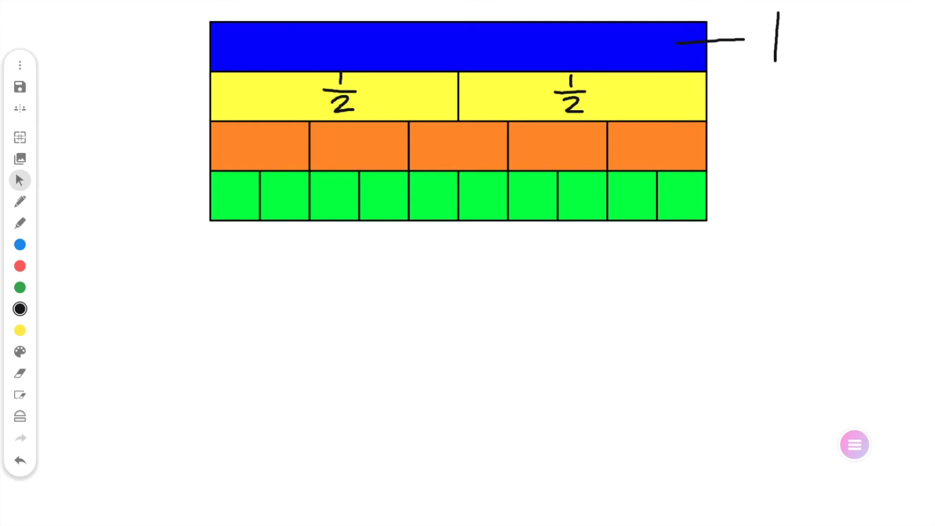
Insert pizza.PNG from the image Gallery onto the canvas
{"action": "left_click", "coordinate": [20, 159]}
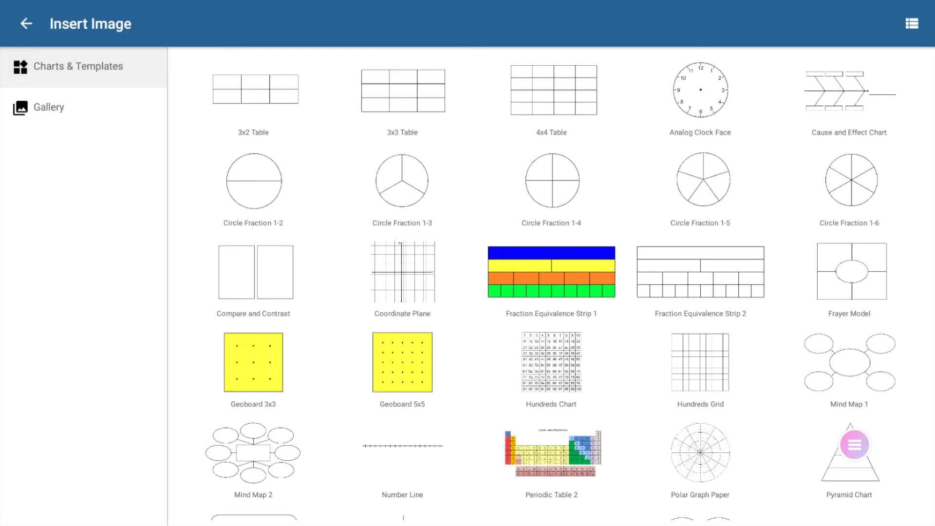
{"action": "left_click", "coordinate": [65, 109]}
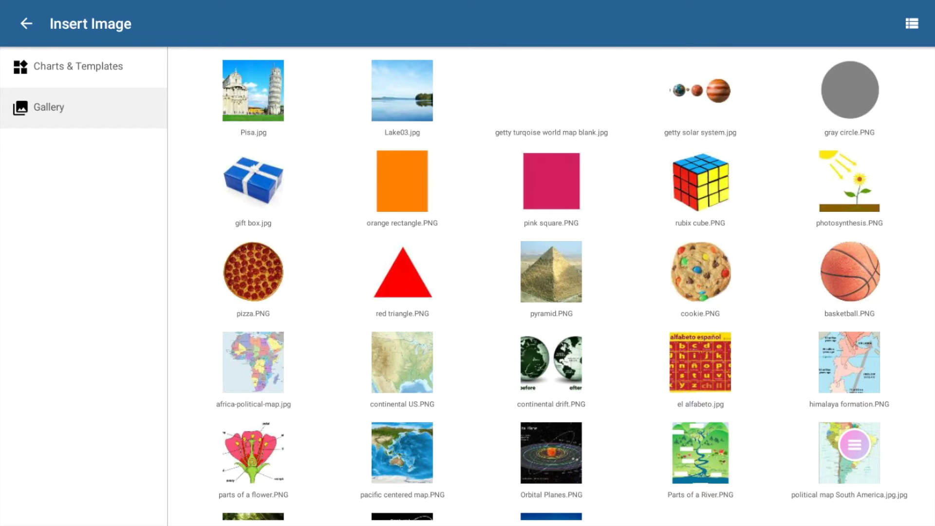
{"action": "left_click", "coordinate": [268, 279]}
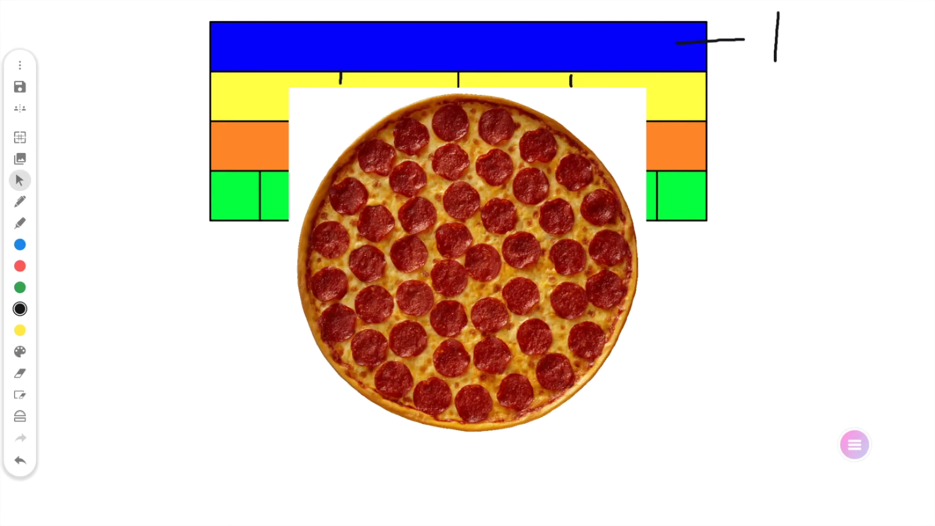
Shrink the pizza image and move it left, below the fraction strip
{"action": "left_click_drag", "start_coordinate": [514, 247], "coordinate": [471, 306]}
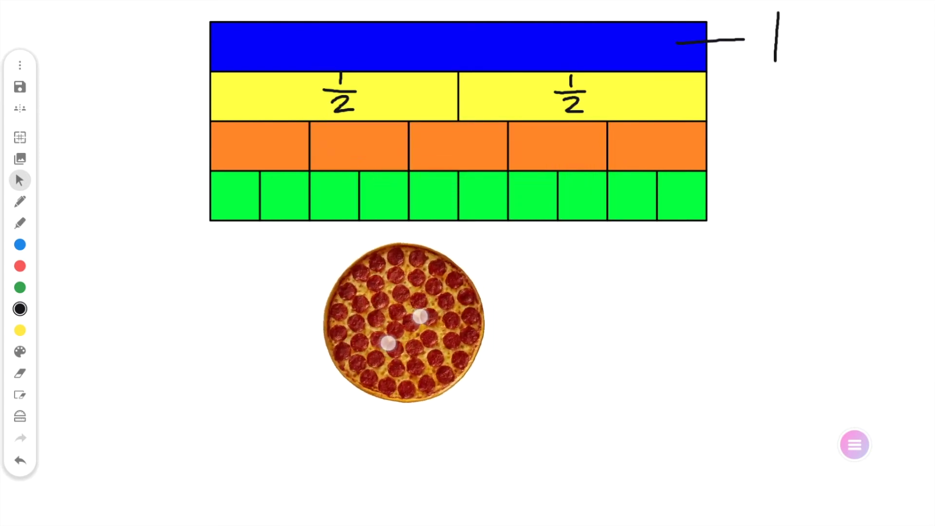
{"action": "left_click_drag", "start_coordinate": [471, 306], "coordinate": [303, 323]}
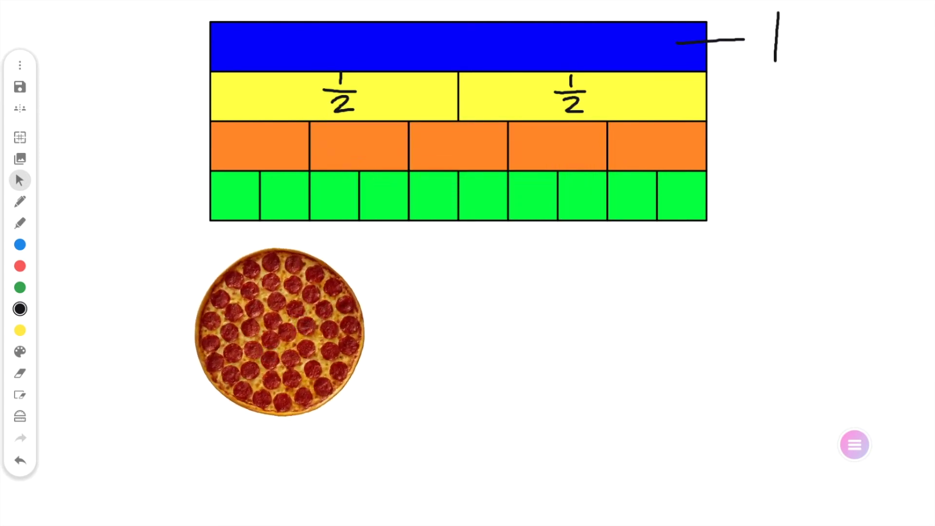